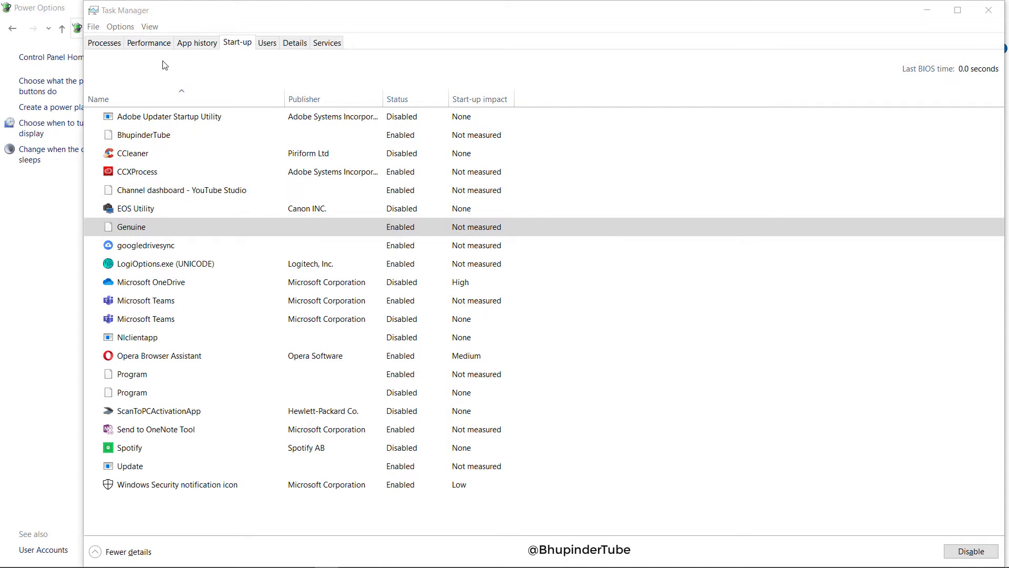
- Inspect the context menus of the Genuine and Nlclientapp startup entries without changing them
{"action": "right_click", "coordinate": [121, 227]}
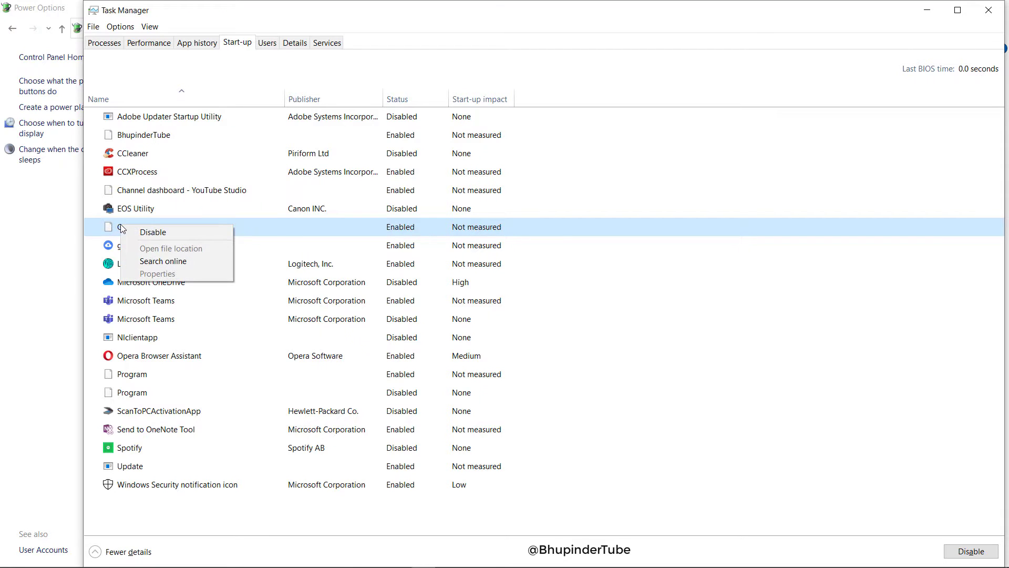
{"action": "left_click", "coordinate": [116, 228]}
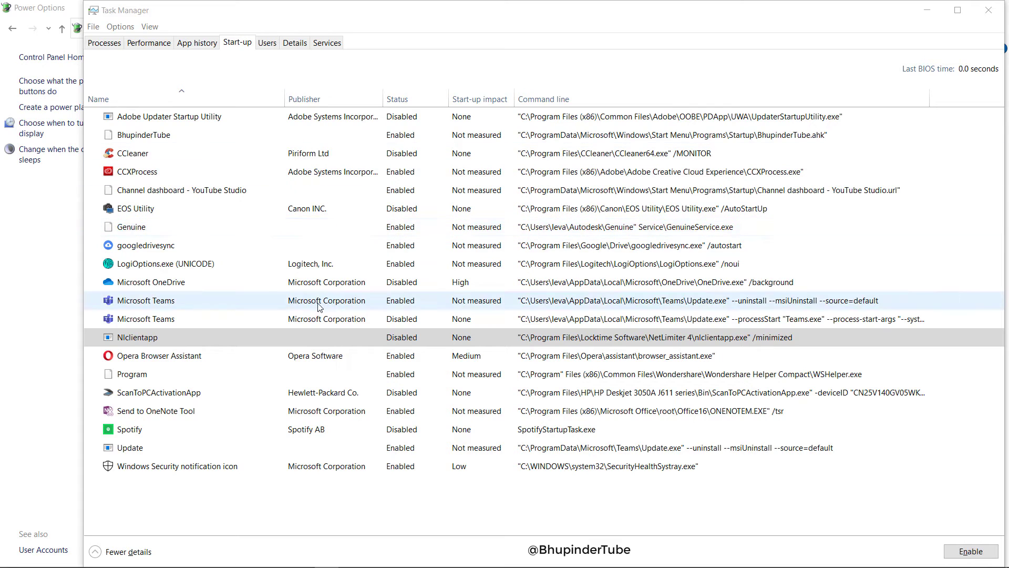
{"action": "right_click", "coordinate": [204, 341]}
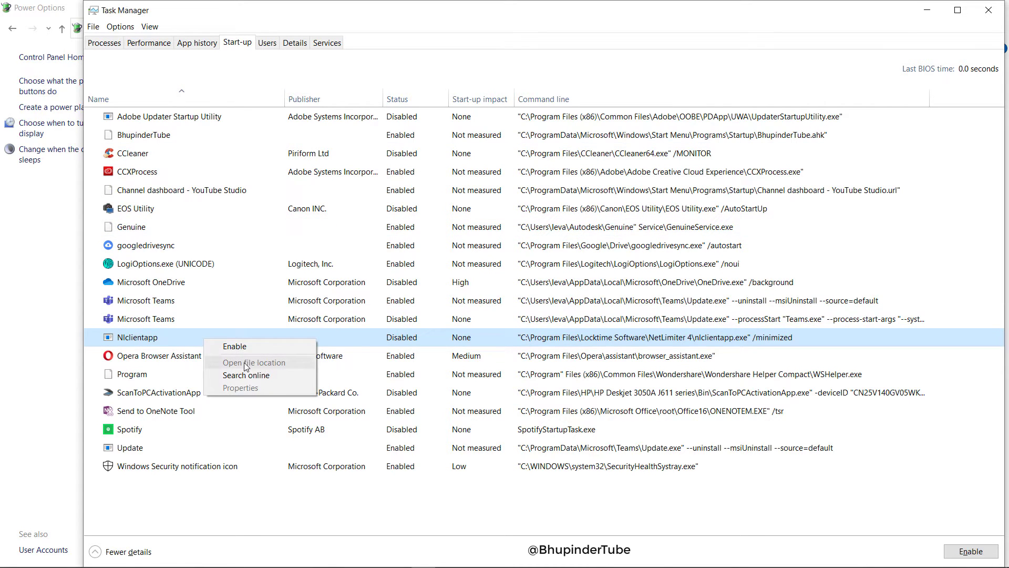
{"action": "key", "text": "Escape"}
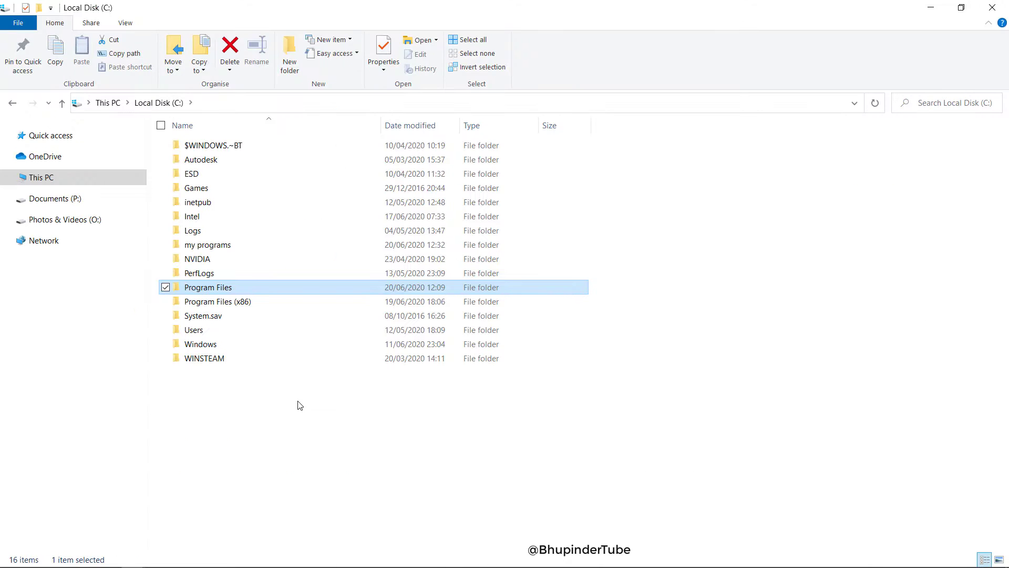
- Browse into Program Files, select the Logitech folder, and minimize File Explorer
{"action": "double_click", "coordinate": [220, 289]}
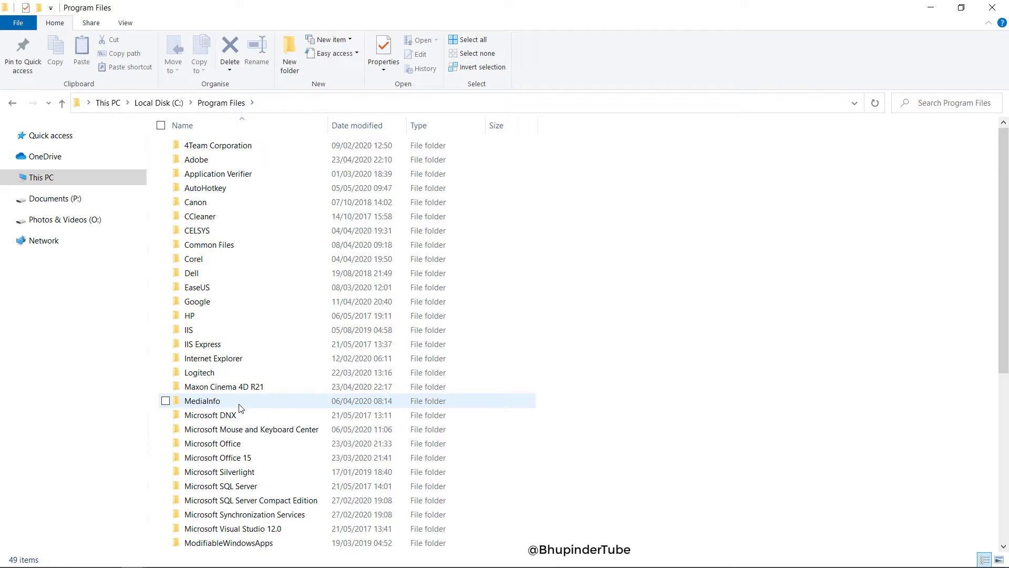
{"action": "left_click", "coordinate": [197, 374]}
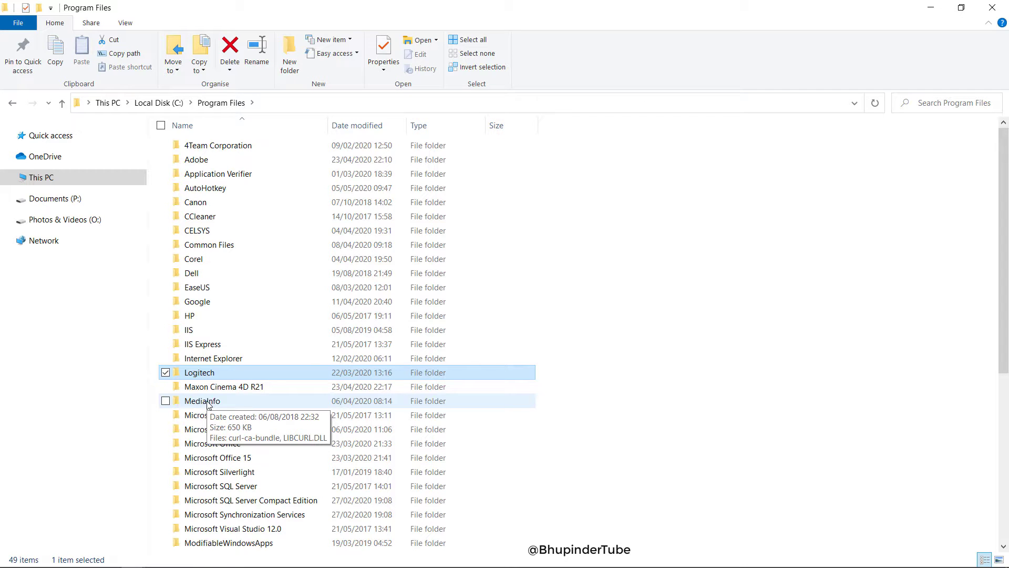
{"action": "left_click", "coordinate": [939, 9]}
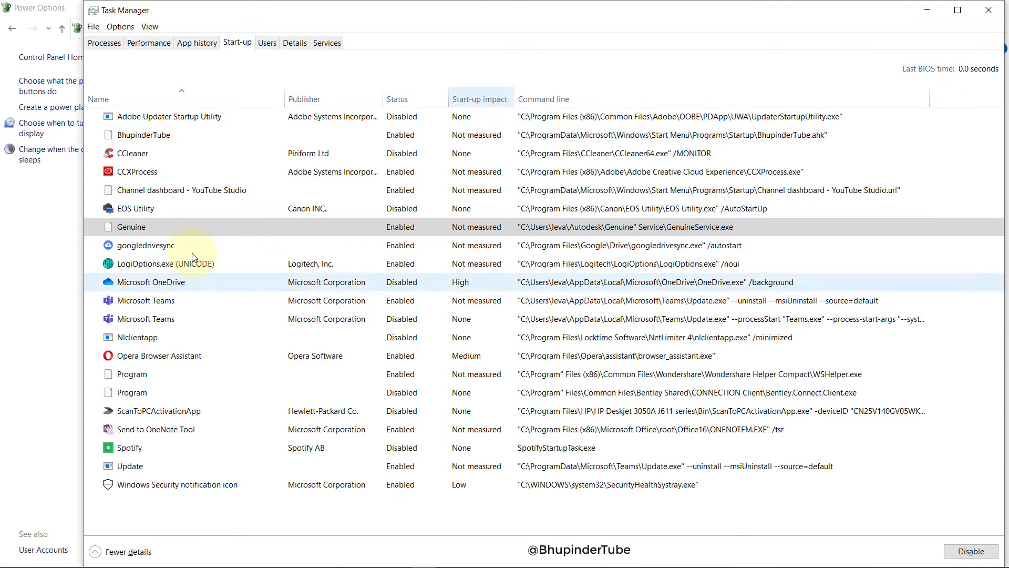
- Select the Genuine startup entry, then bring up the Start menu
{"action": "left_click", "coordinate": [143, 227]}
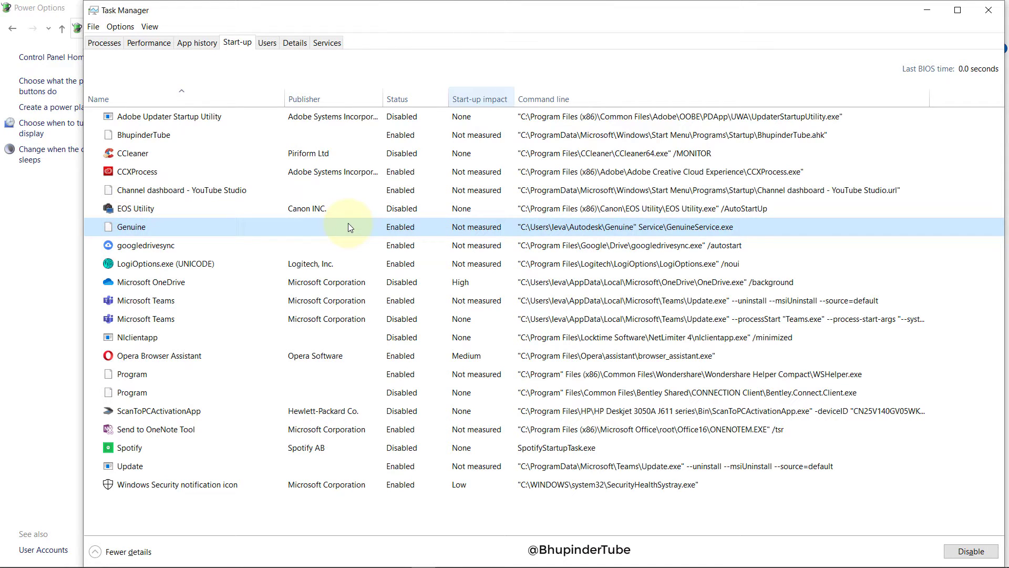
{"action": "key", "text": "super"}
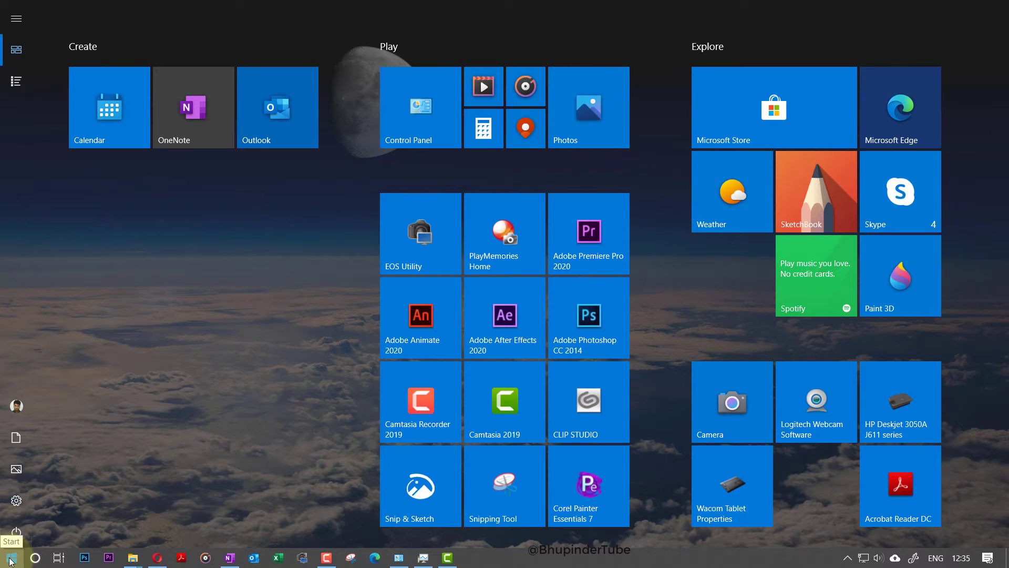
{"action": "type", "text": "reg"}
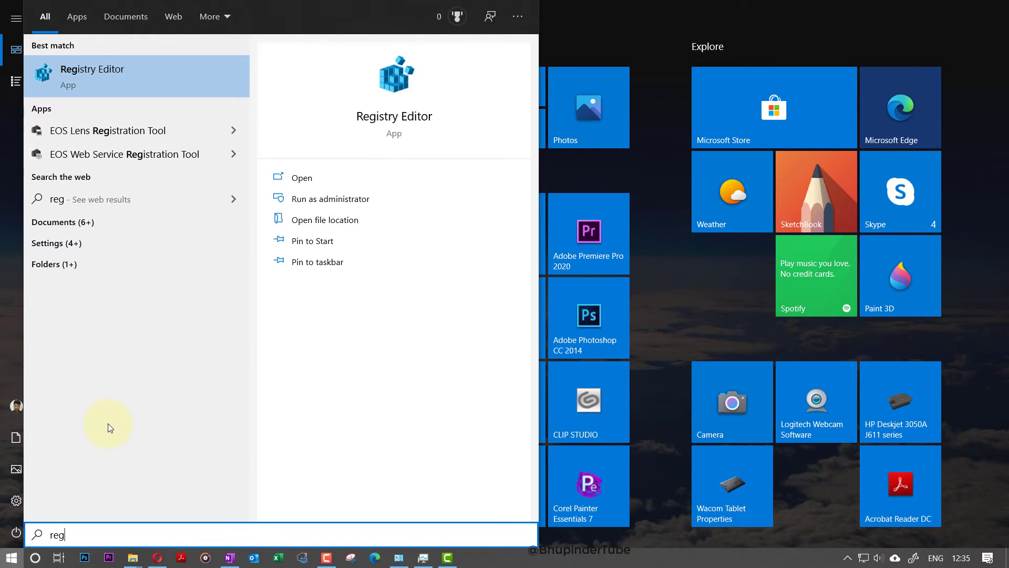
- Launch Registry Editor from the 'reg' search results
{"action": "left_click", "coordinate": [80, 80]}
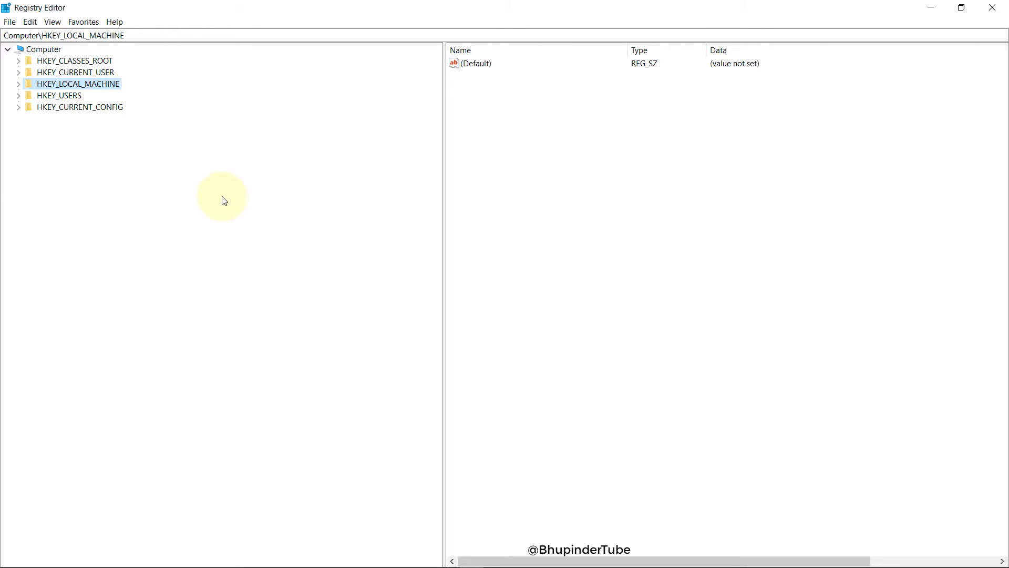
- Expand HKEY_CURRENT_USER, then its Software and Microsoft keys
{"action": "left_click", "coordinate": [40, 72]}
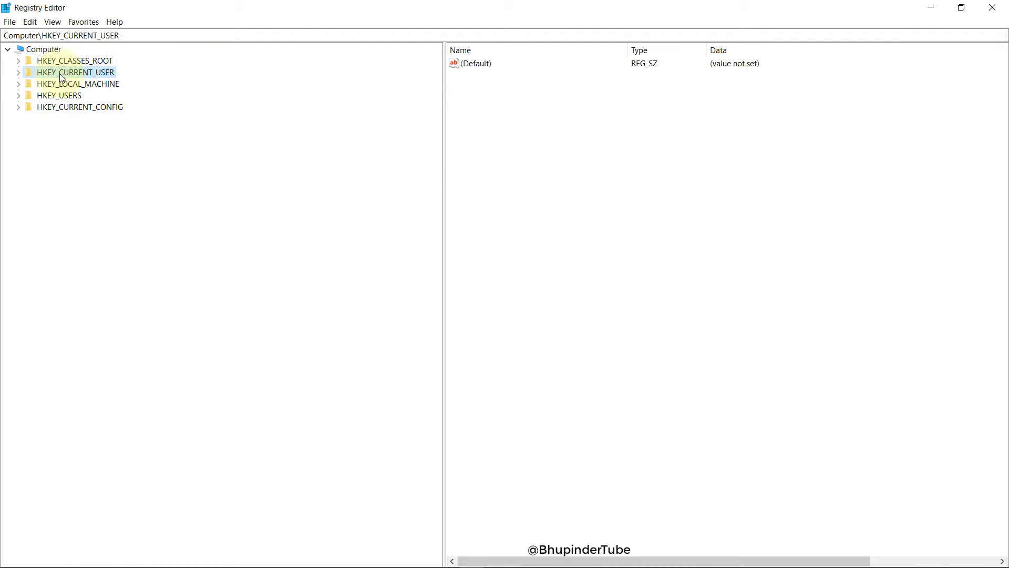
{"action": "left_click", "coordinate": [17, 73]}
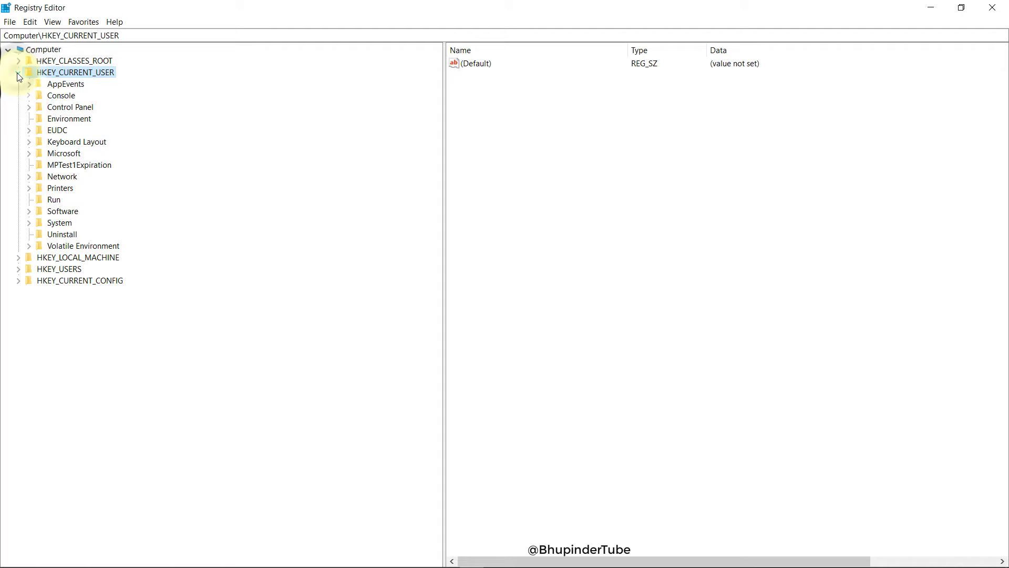
{"action": "left_click", "coordinate": [29, 210]}
{"action": "scroll", "coordinate": [39, 153], "scroll_direction": "down", "scroll_amount": 4}
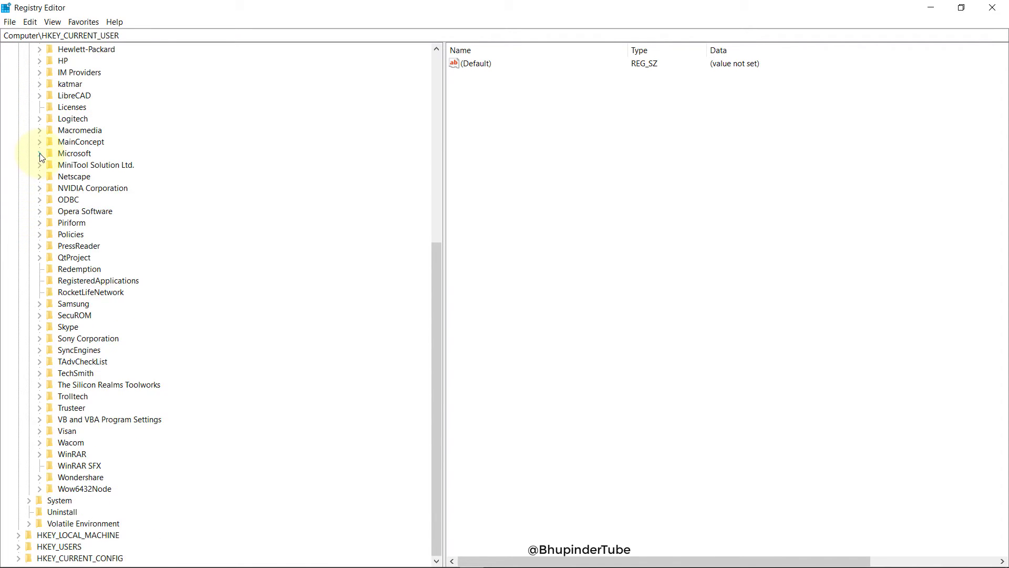
{"action": "left_click", "coordinate": [38, 154]}
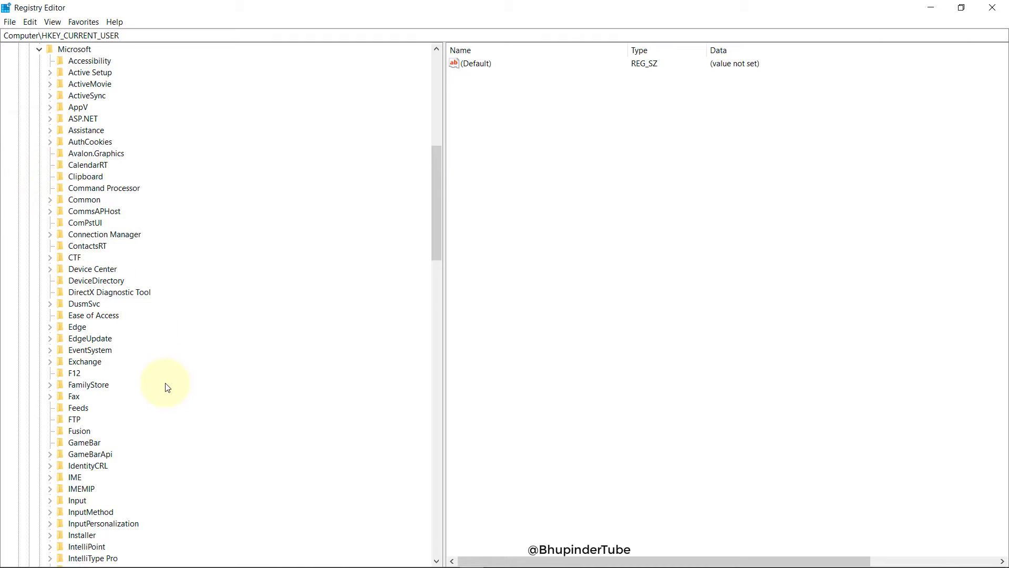
{"action": "scroll", "coordinate": [164, 386], "scroll_direction": "down", "scroll_amount": 6}
{"action": "scroll", "coordinate": [163, 384], "scroll_direction": "down", "scroll_amount": 5}
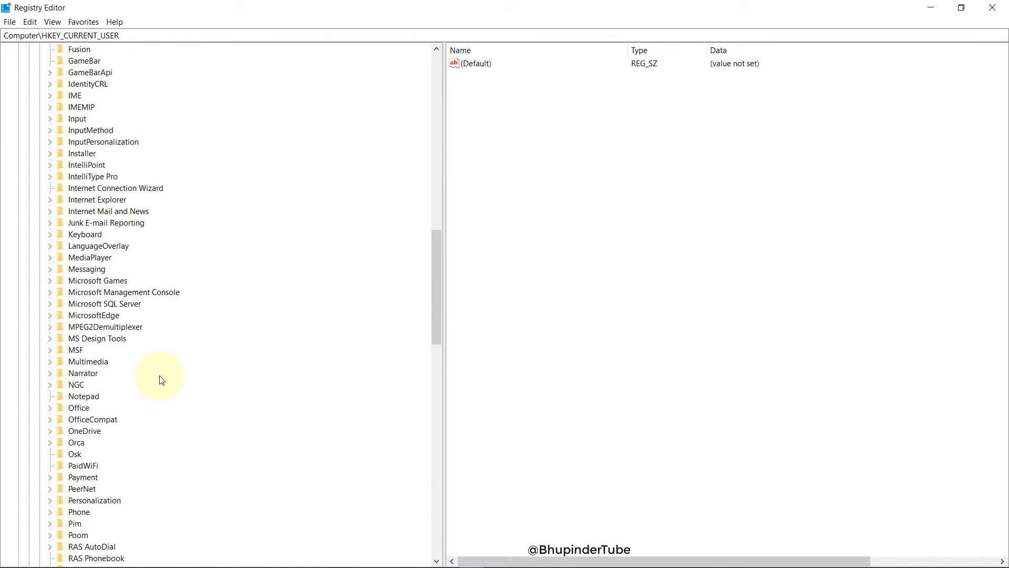
{"action": "scroll", "coordinate": [151, 385], "scroll_direction": "down", "scroll_amount": 1}
{"action": "scroll", "coordinate": [150, 385], "scroll_direction": "down", "scroll_amount": 3}
{"action": "scroll", "coordinate": [152, 387], "scroll_direction": "down", "scroll_amount": 6}
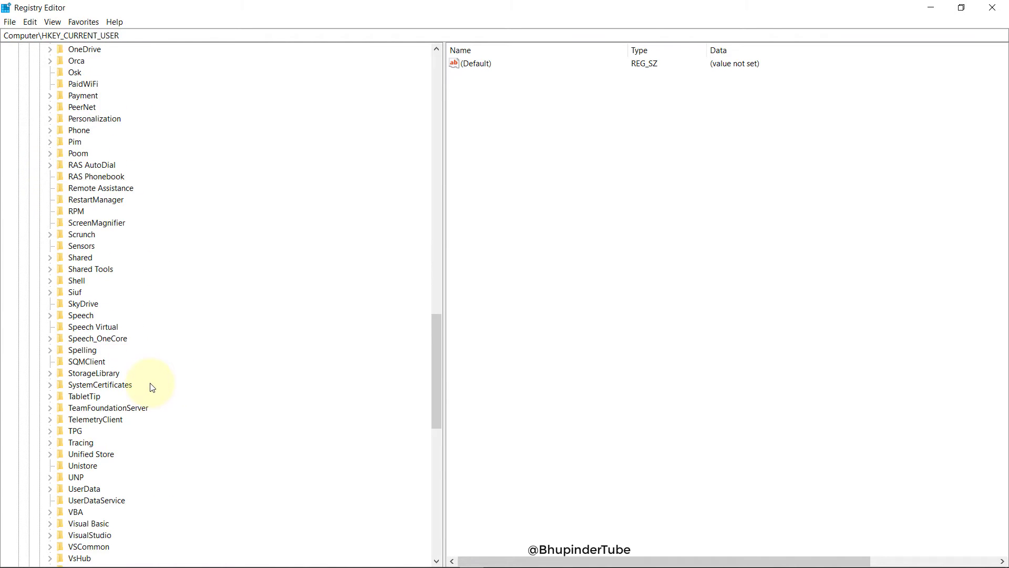
{"action": "scroll", "coordinate": [151, 387], "scroll_direction": "down", "scroll_amount": 6}
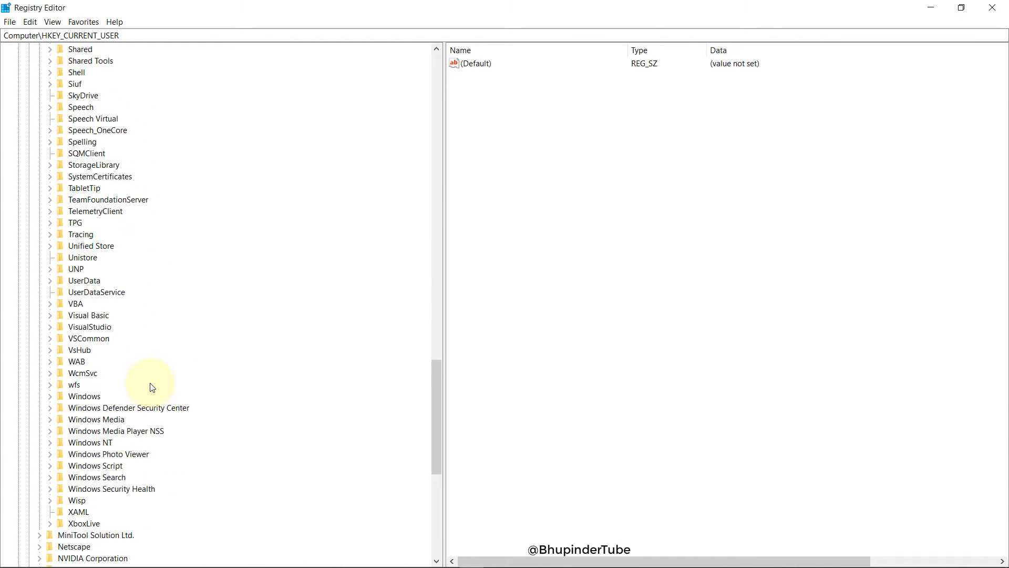
- Expand Windows and CurrentVersion, then select the Run key to list startup values
{"action": "left_click", "coordinate": [51, 396]}
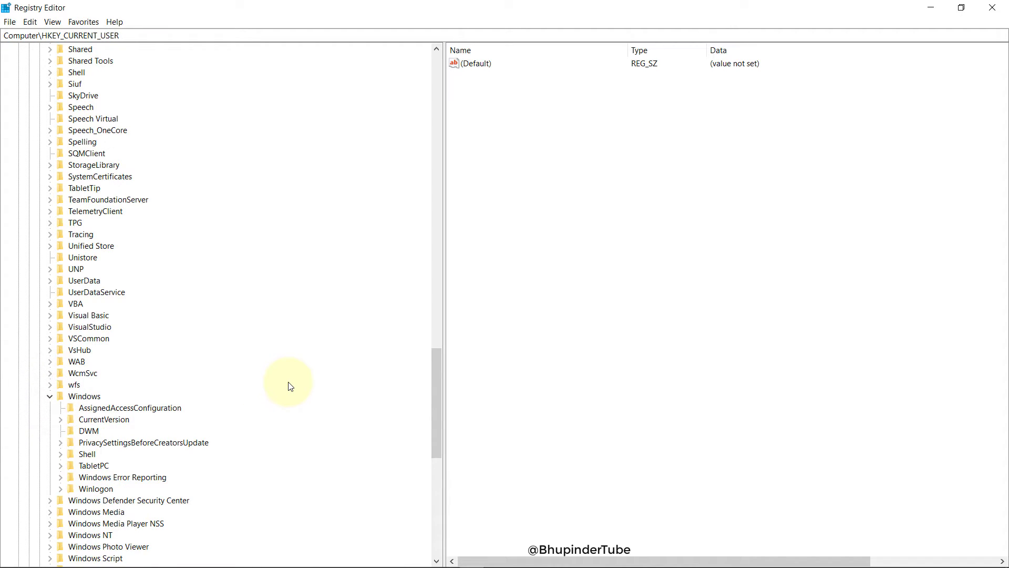
{"action": "left_click", "coordinate": [61, 420]}
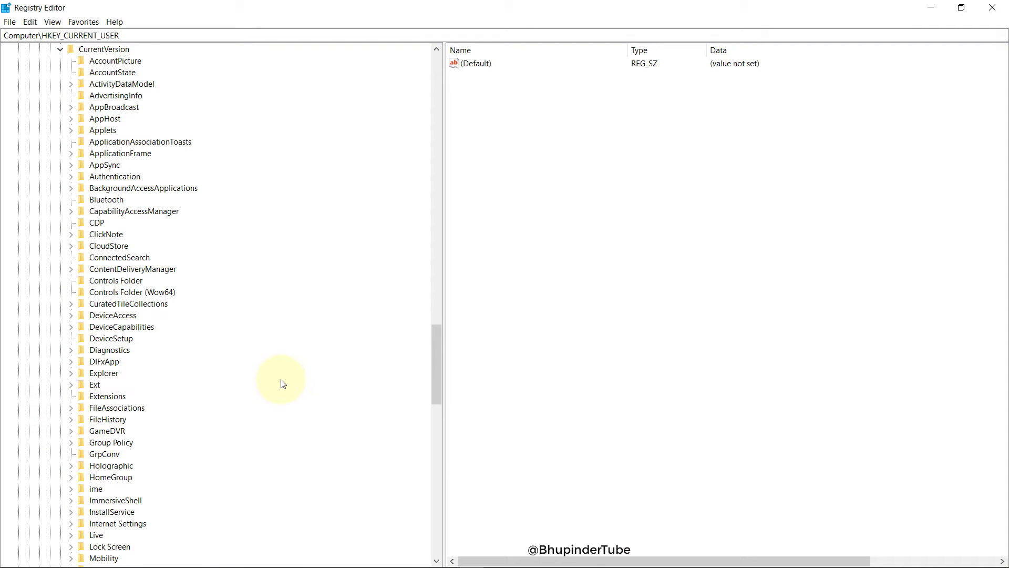
{"action": "scroll", "coordinate": [282, 384], "scroll_direction": "down", "scroll_amount": 3}
{"action": "scroll", "coordinate": [281, 384], "scroll_direction": "down", "scroll_amount": 2}
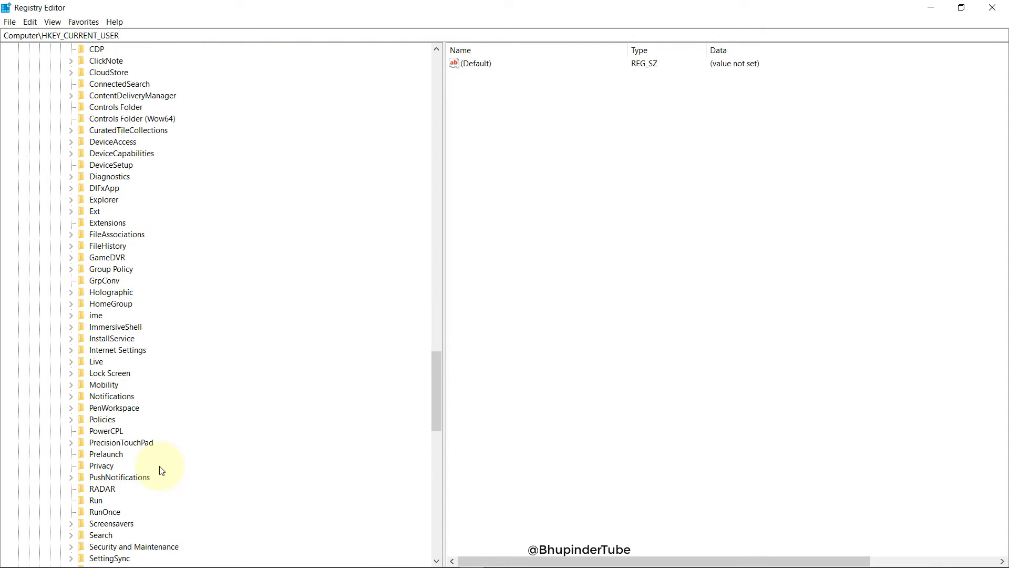
{"action": "left_click", "coordinate": [92, 500]}
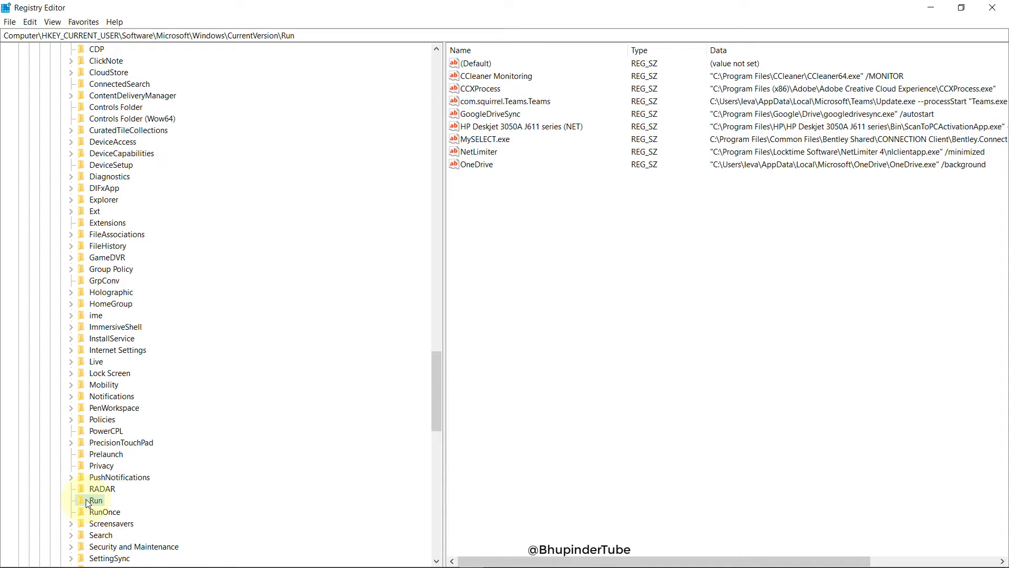
- Delete the NetLimiter value from the Run key and confirm the deletion
{"action": "left_click", "coordinate": [280, 140]}
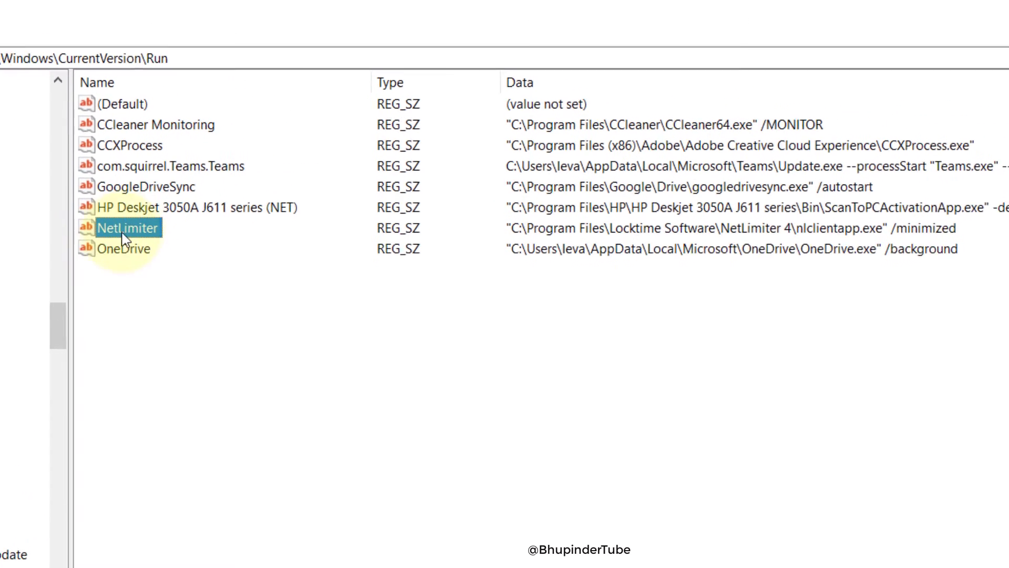
{"action": "right_click", "coordinate": [119, 238]}
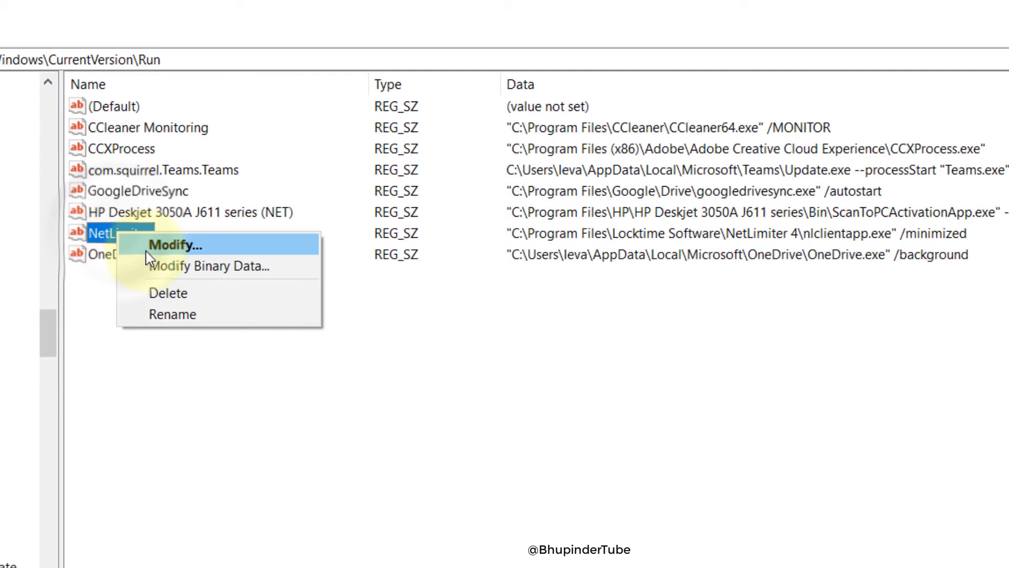
{"action": "left_click", "coordinate": [187, 296]}
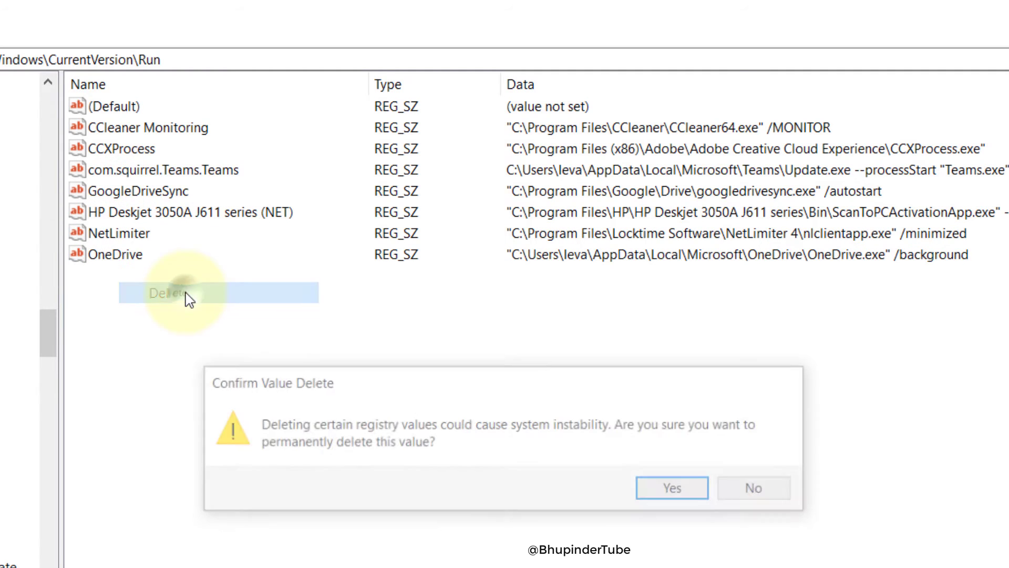
{"action": "left_click", "coordinate": [682, 490]}
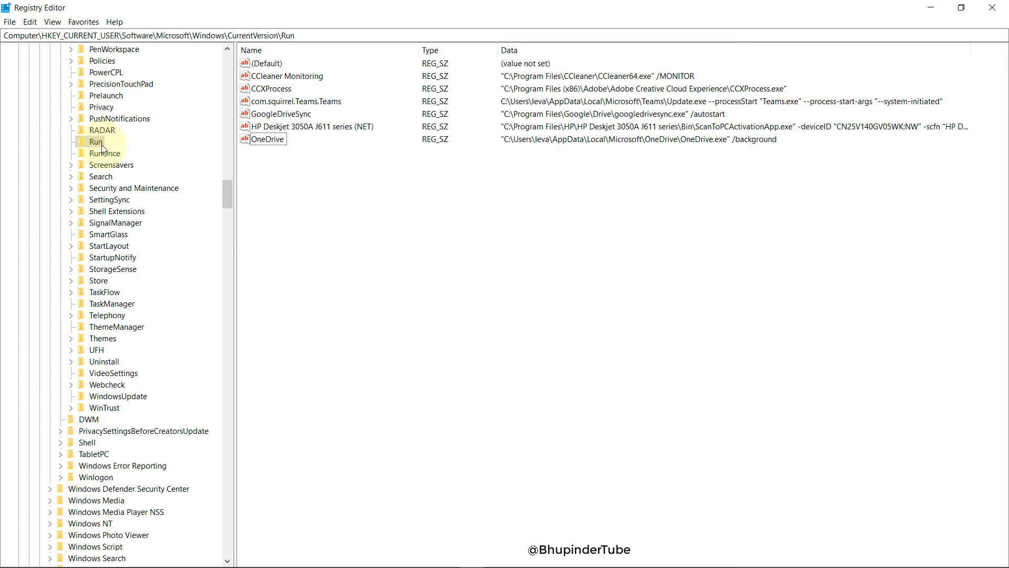
- Jump from the current user's Run key to the HKEY_LOCAL_MACHINE Run key
{"action": "right_click", "coordinate": [101, 145]}
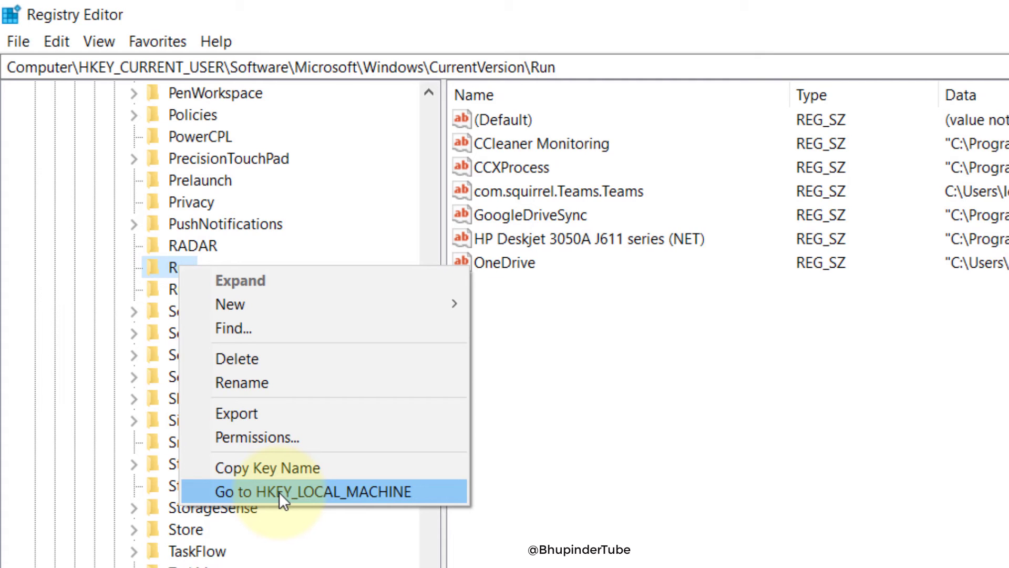
{"action": "left_click", "coordinate": [279, 492]}
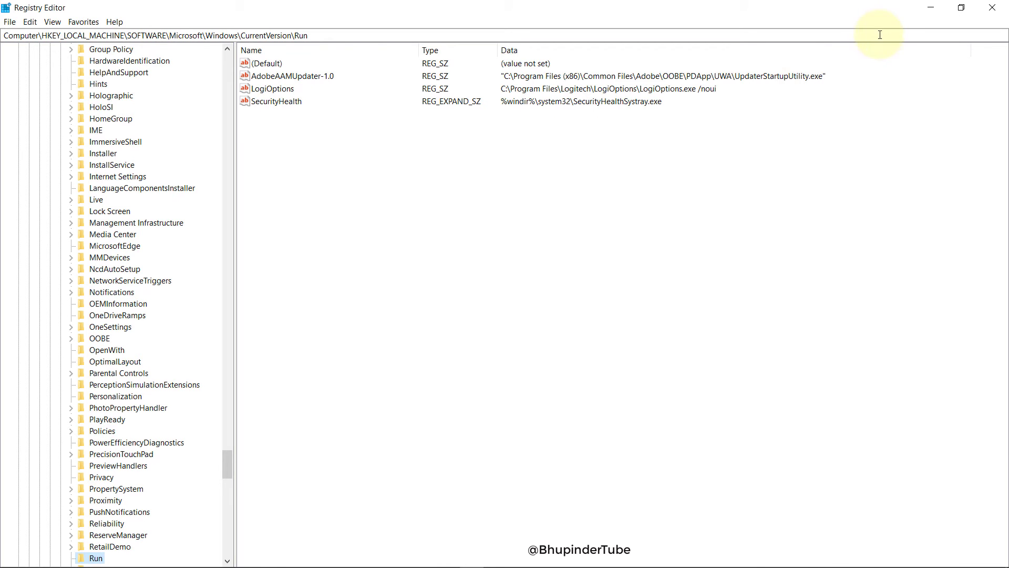
- Close Registry Editor with its X button
{"action": "left_click", "coordinate": [992, 11]}
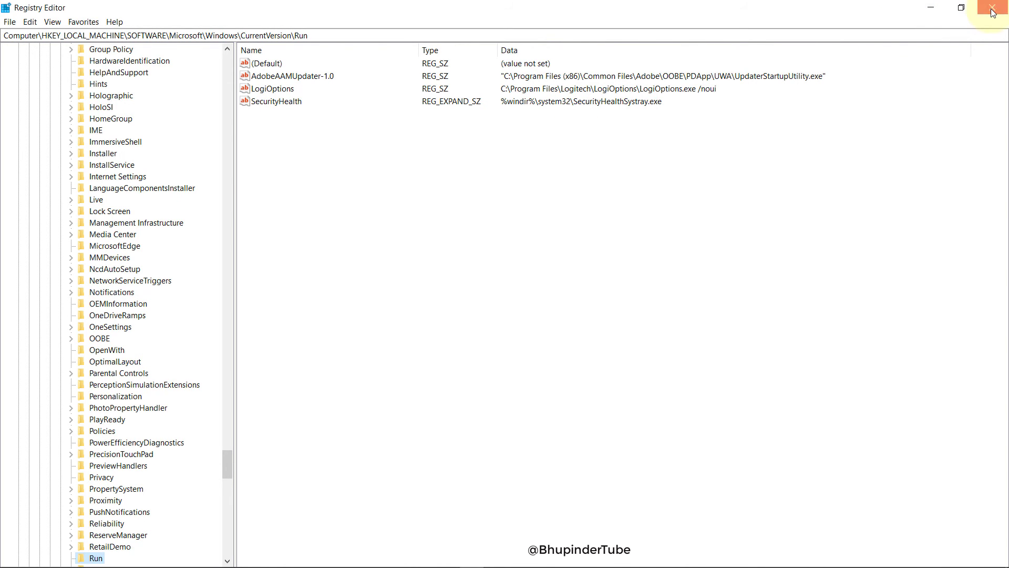